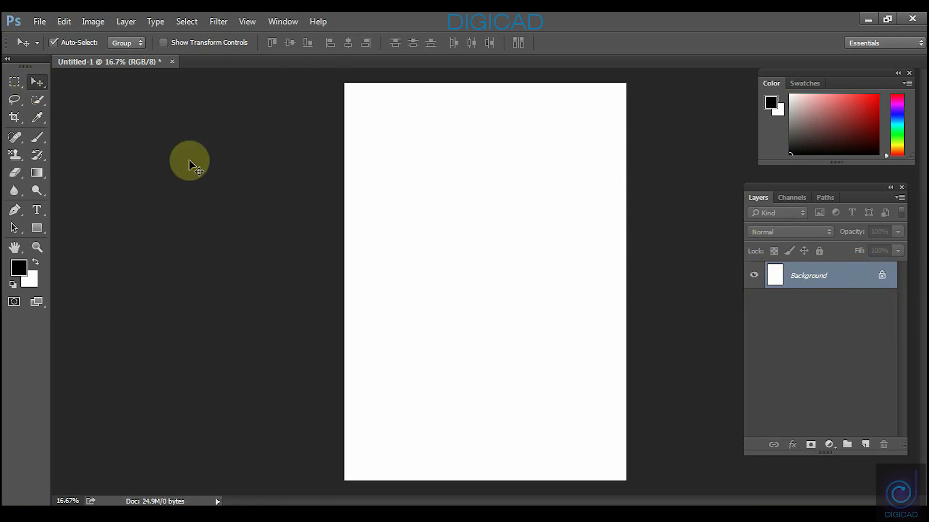
# Step: Try to move the locked Background layer on the canvas
pyautogui.click(560, 294)
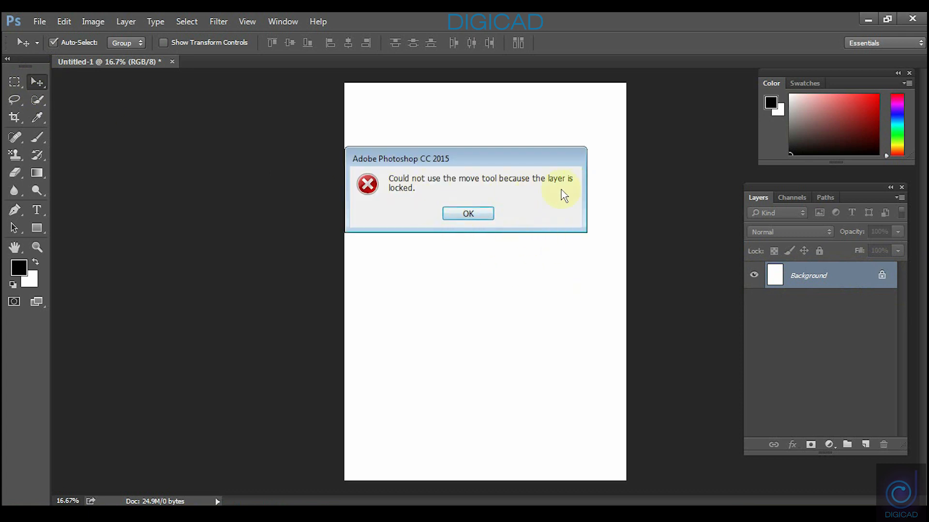
pyautogui.click(467, 213)
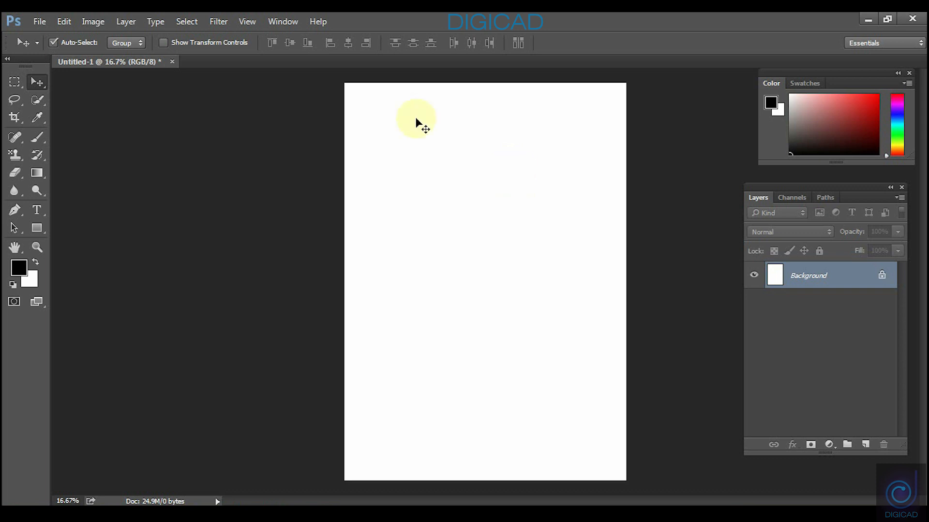
# Step: Paint a soft black spot near the page's upper-left corner on the Background layer, and undo the brush strokes
pyautogui.click(35, 138)
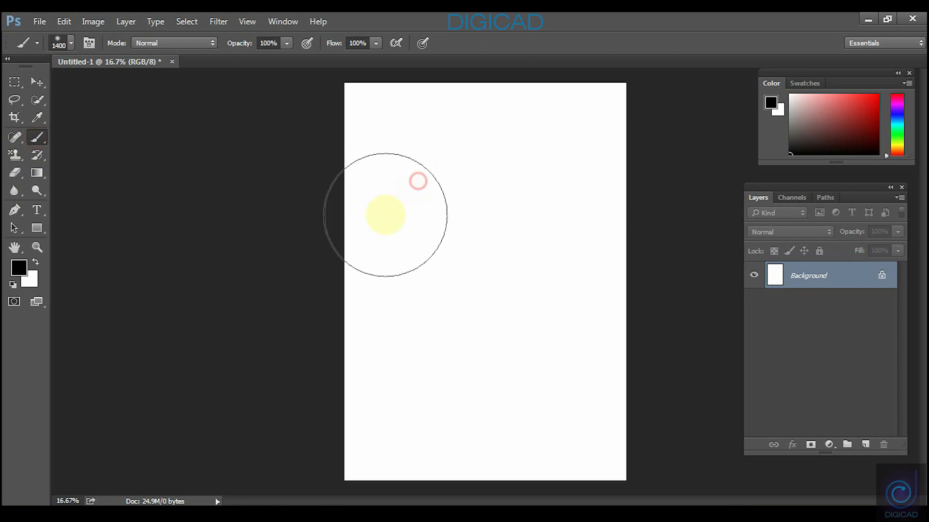
pyautogui.moveTo(392, 207); pyautogui.dragTo(415, 182)
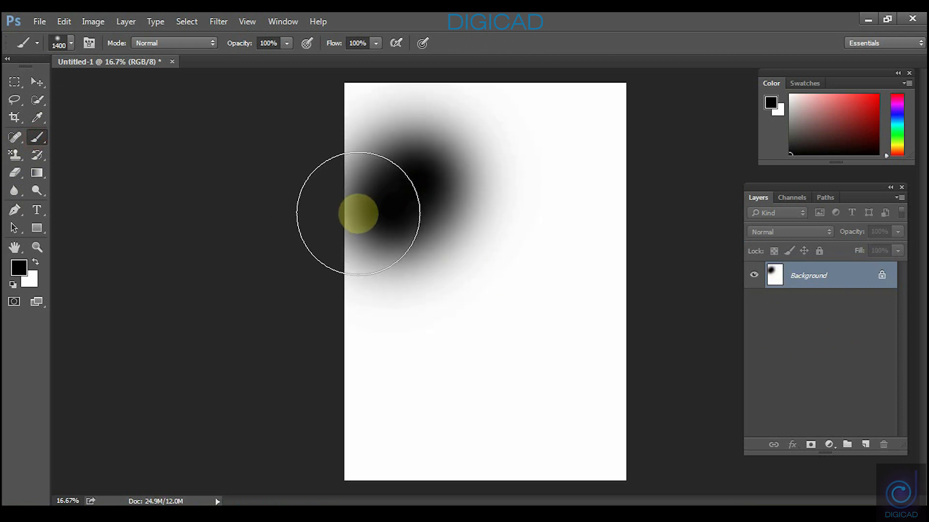
pyautogui.moveTo(357, 212); pyautogui.dragTo(401, 205)
pyautogui.press('v')
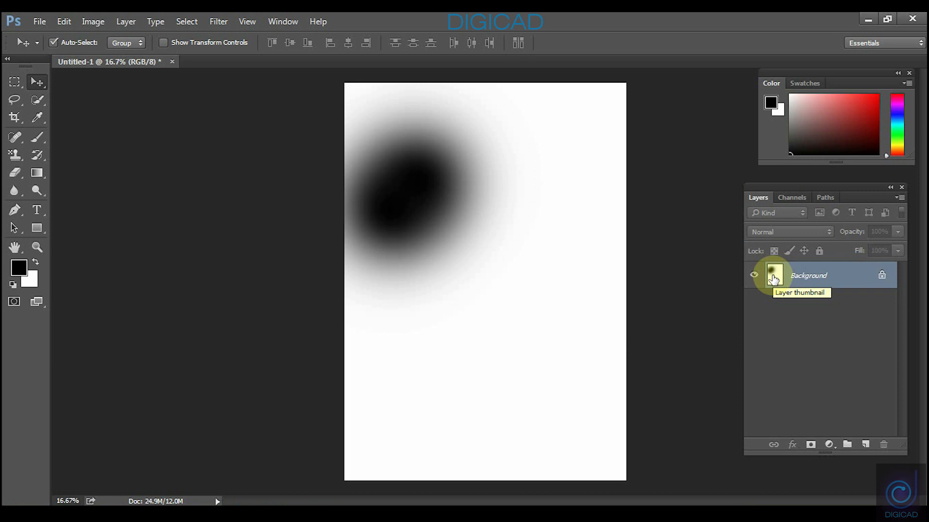
pyautogui.hotkey('ctrl', 'z')
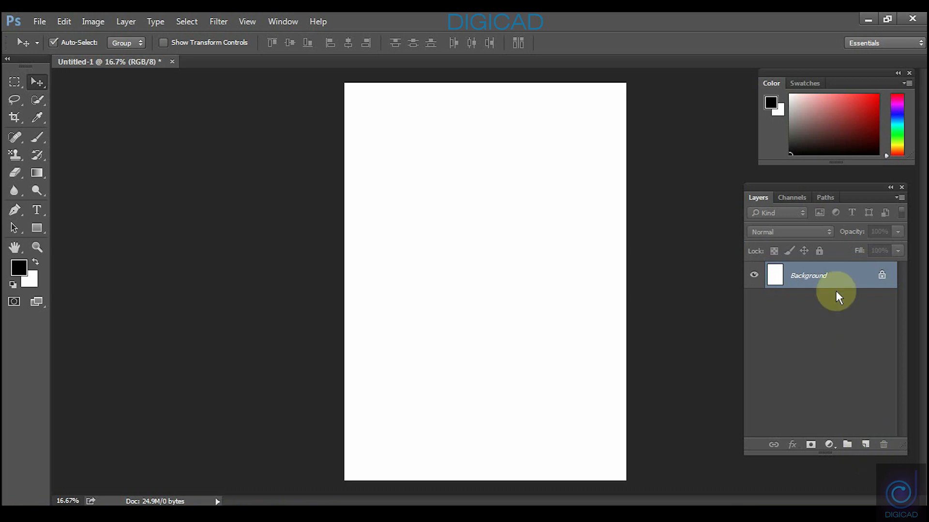
# Step: Move the Layers panel closer to the canvas and add a new empty layer above the Background
pyautogui.moveTo(809, 189); pyautogui.dragTo(770, 184)
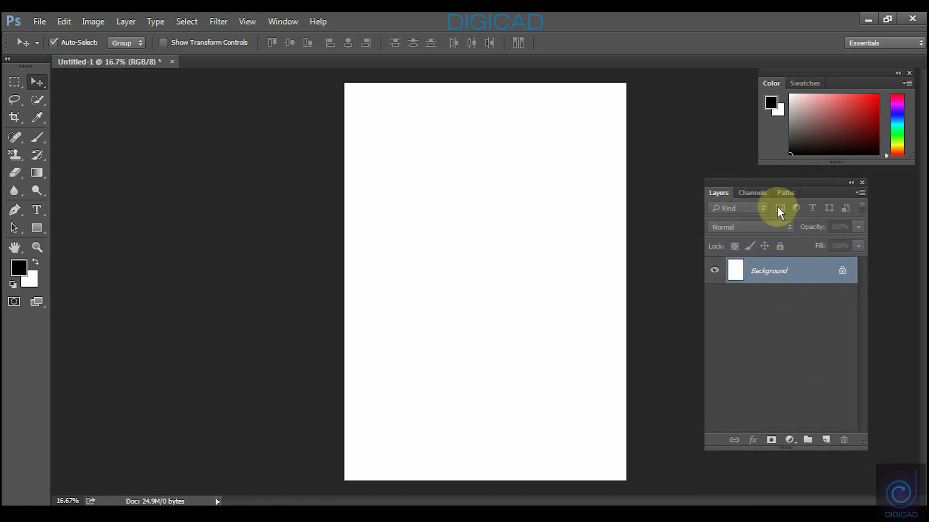
pyautogui.click(826, 440)
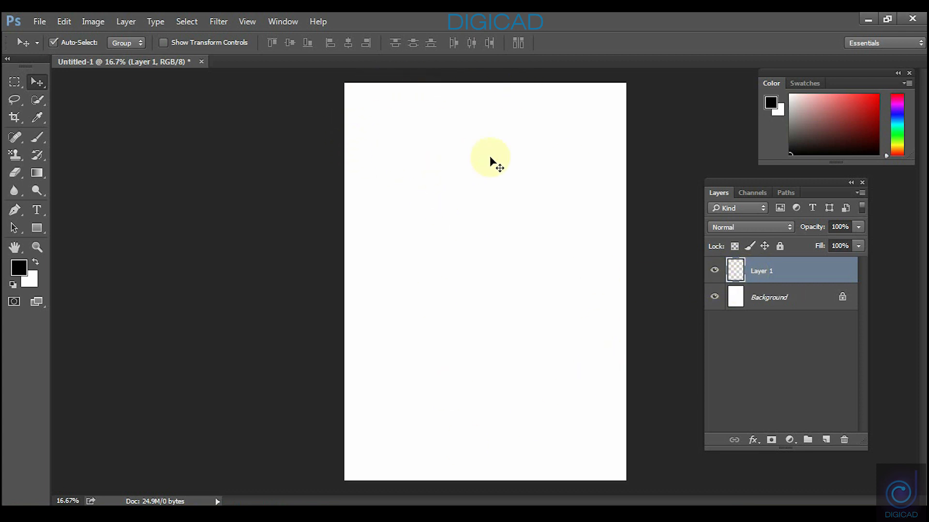
# Step: Hide and show Layer 1 and the Background layer in turn to compare their content on the canvas
pyautogui.click(715, 297)
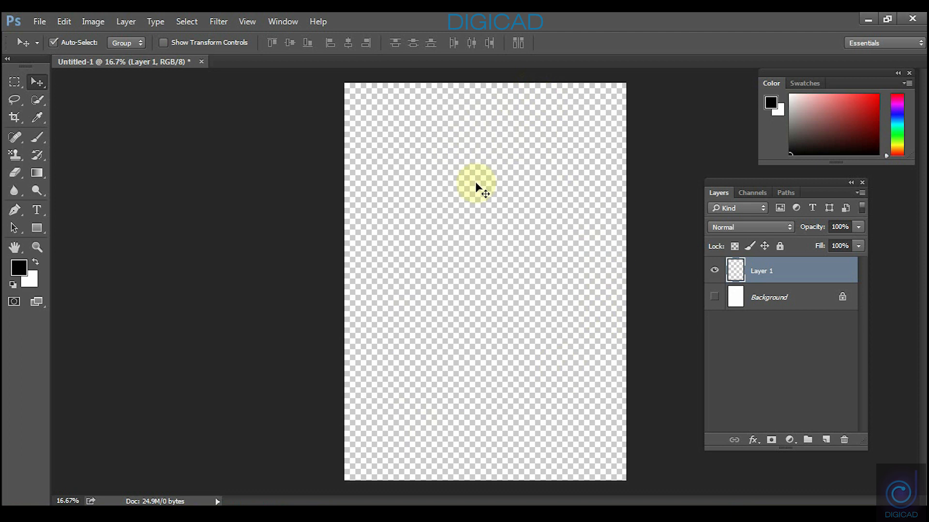
pyautogui.click(714, 297)
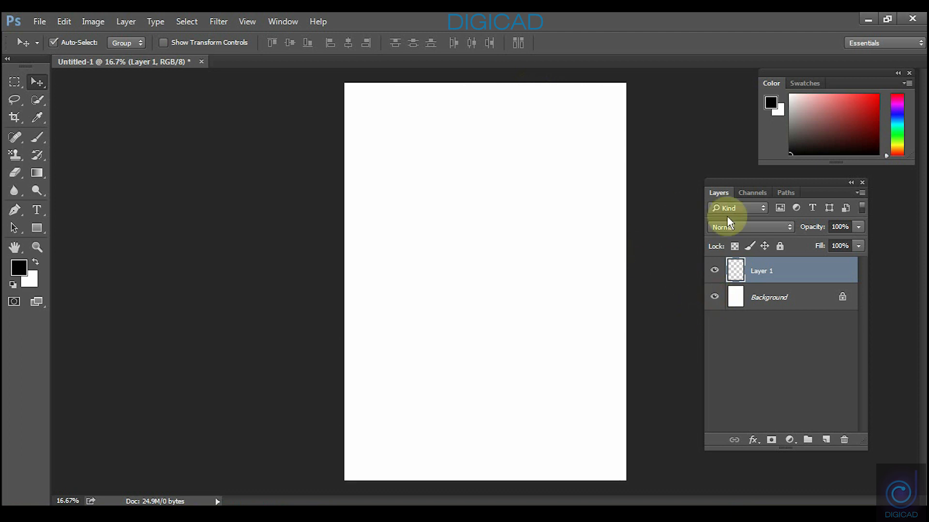
pyautogui.click(715, 271)
pyautogui.click(713, 297)
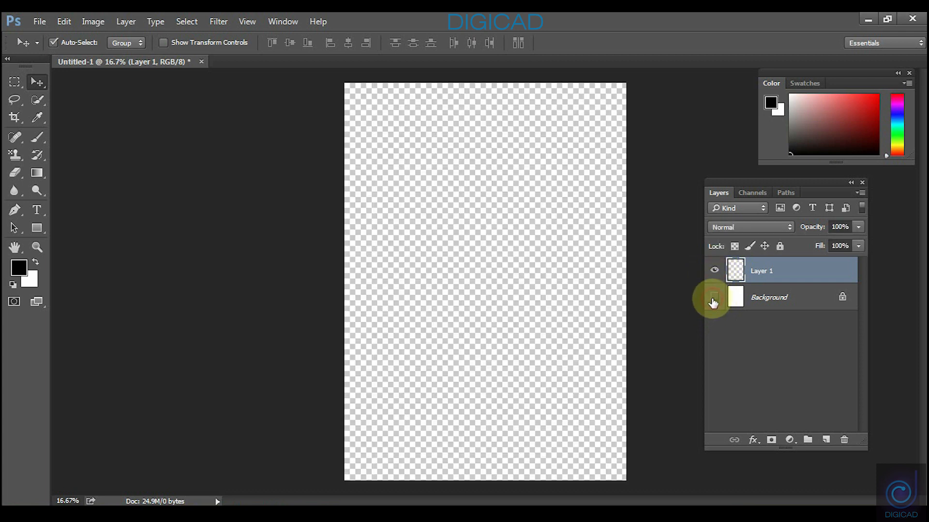
pyautogui.click(713, 298)
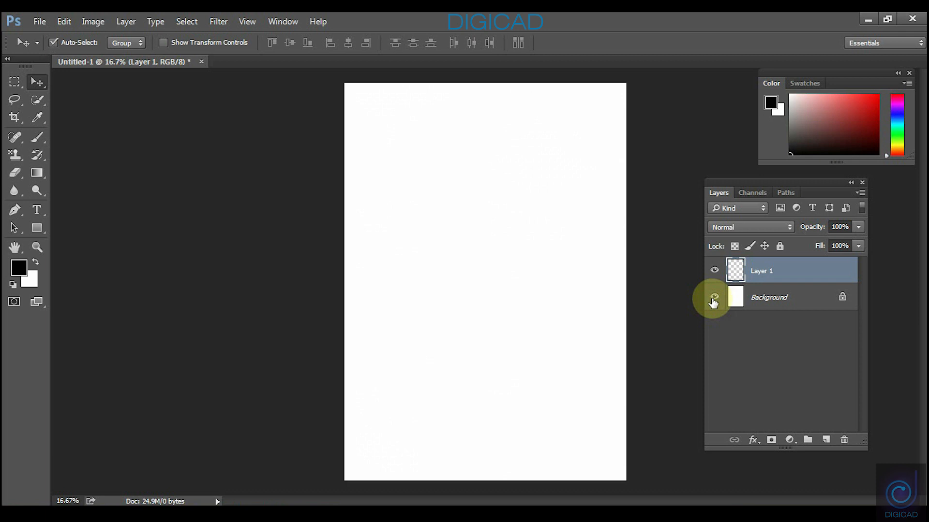
pyautogui.click(714, 298)
pyautogui.click(714, 299)
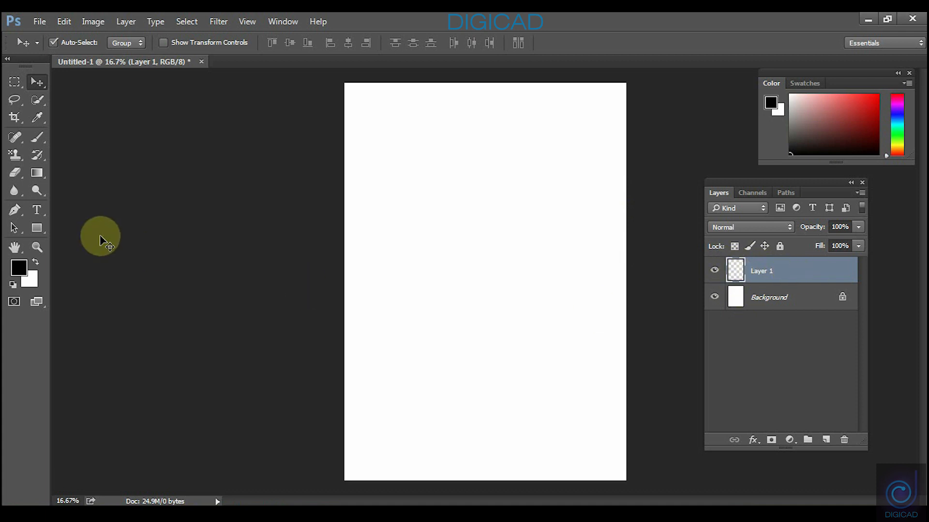
# Step: Make a circular elliptical-marquee selection in the upper part of Layer 1, fill it with black, deselect, and move the circle slightly right
pyautogui.click(15, 83)
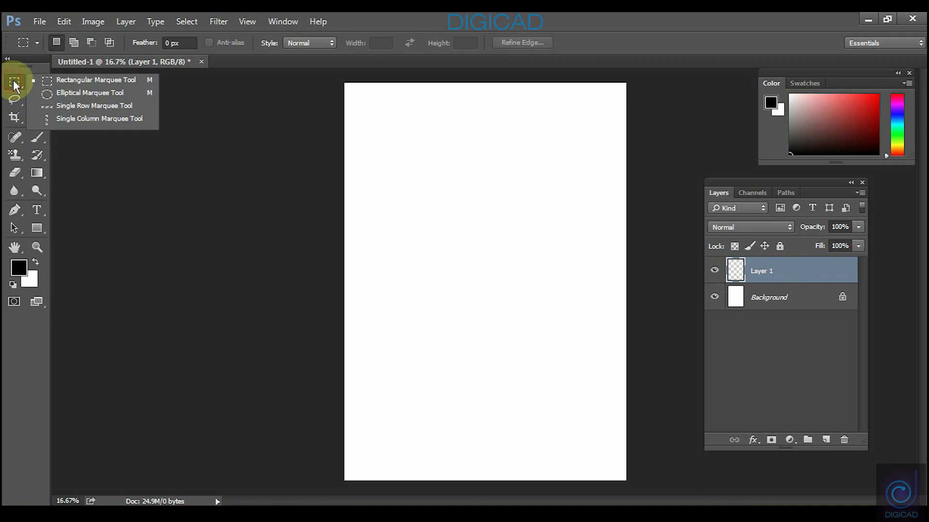
pyautogui.click(72, 93)
pyautogui.moveTo(388, 121); pyautogui.dragTo(494, 251)
pyautogui.hotkey('alt', 'BackSpace')
pyautogui.hotkey('ctrl', 'd')
pyautogui.press('v')
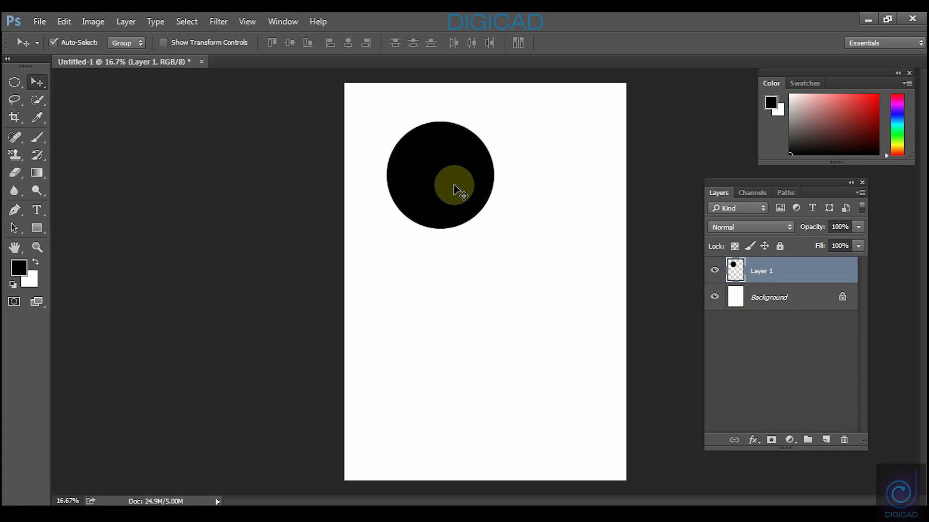
pyautogui.moveTo(453, 185); pyautogui.dragTo(487, 203)
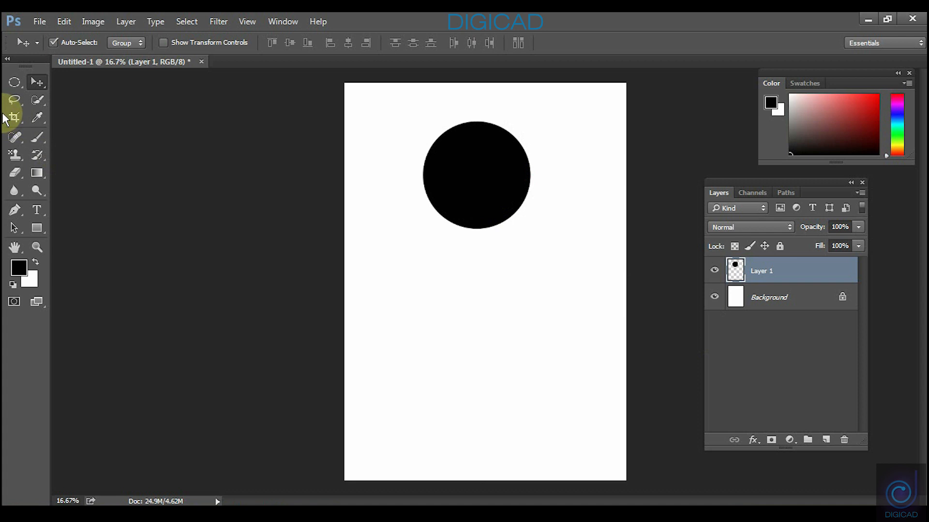
# Step: Make a circular selection overlapping the lower part of the black circle and set the foreground colour to red
pyautogui.click(15, 78)
pyautogui.moveTo(415, 297); pyautogui.dragTo(560, 196)
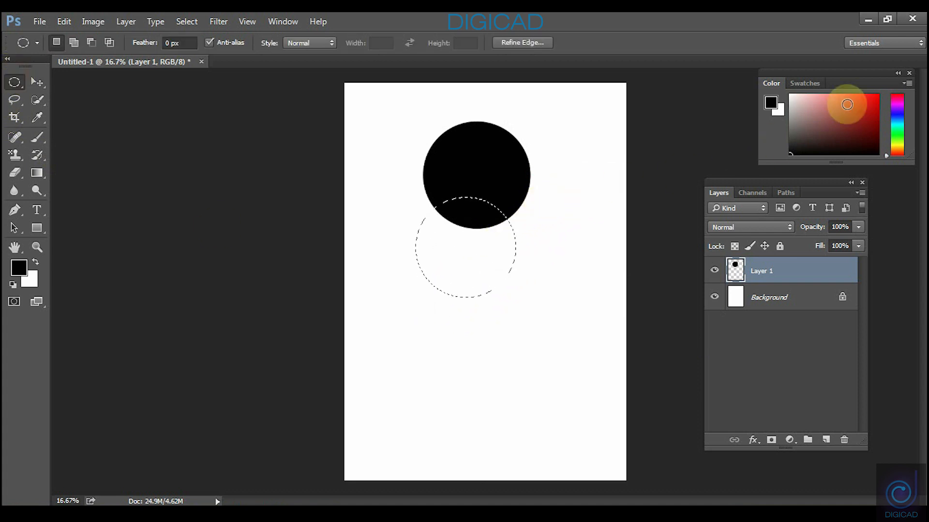
pyautogui.click(857, 103)
# Step: Try filling the circular selection with red on Layer 1 and moving the circle, and undo back to the unfilled selection
pyautogui.hotkey('alt', 'BackSpace')
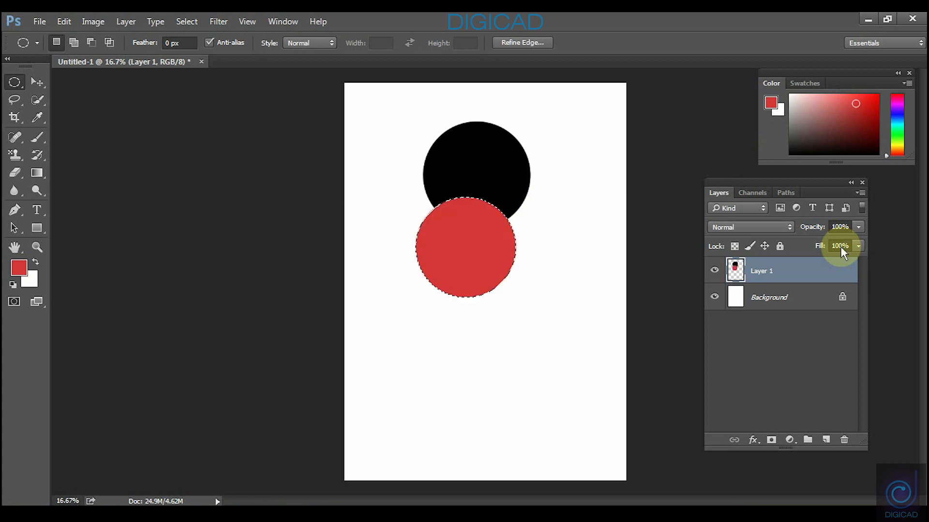
pyautogui.hotkey('ctrl', 'd')
pyautogui.press('v')
pyautogui.moveTo(472, 244)
pyautogui.mouseDown()
pyautogui.moveTo(478, 312)
pyautogui.moveTo(476, 251)
pyautogui.moveTo(483, 296)
pyautogui.moveTo(487, 248)
pyautogui.mouseUp()
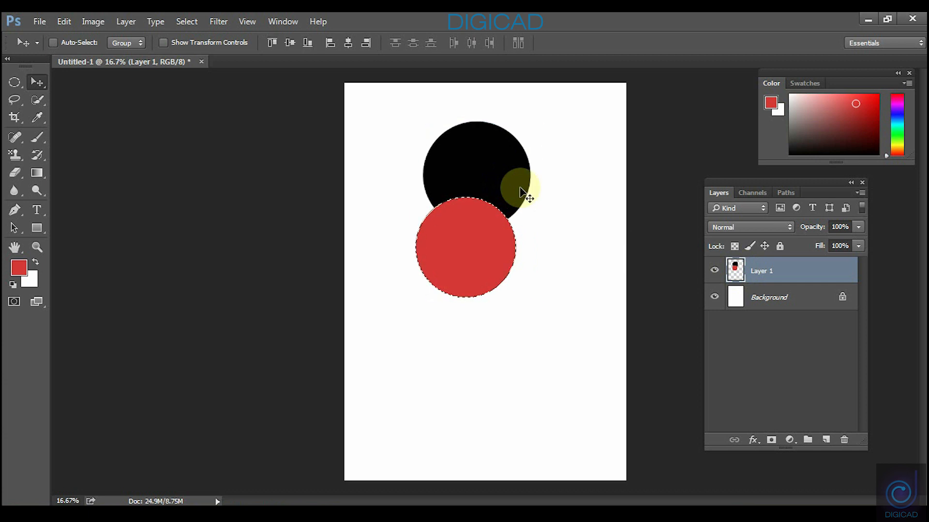
pyautogui.press('Delete')
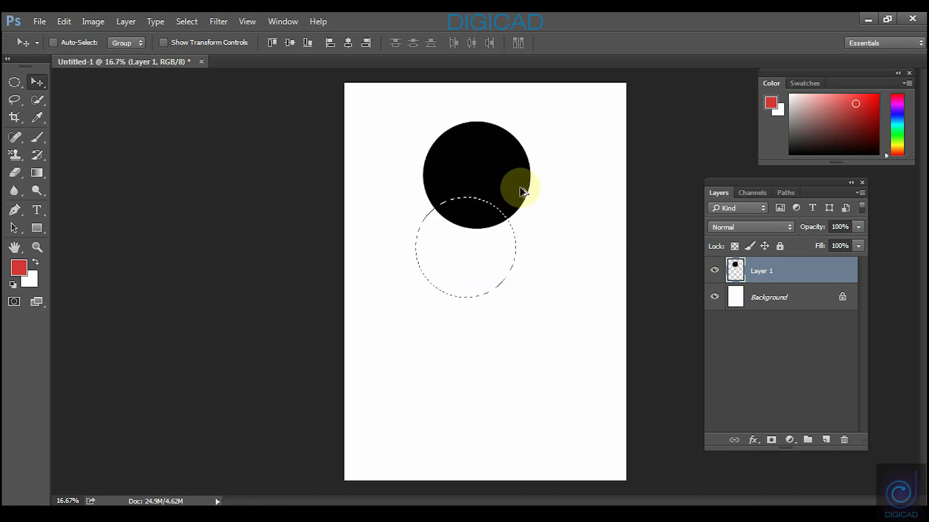
# Step: Add a new layer above Layer 1, fill the circular selection with red on it, and deselect
pyautogui.click(826, 439)
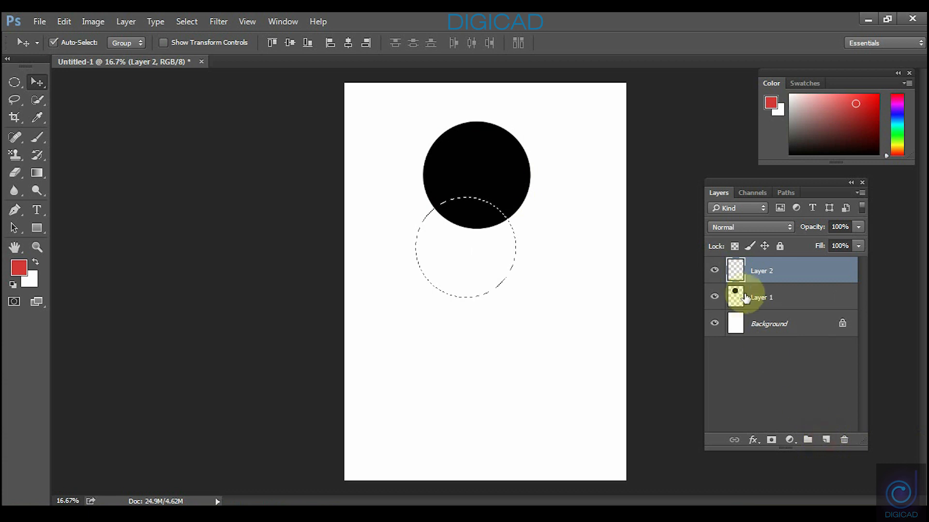
pyautogui.hotkey('alt', 'BackSpace')
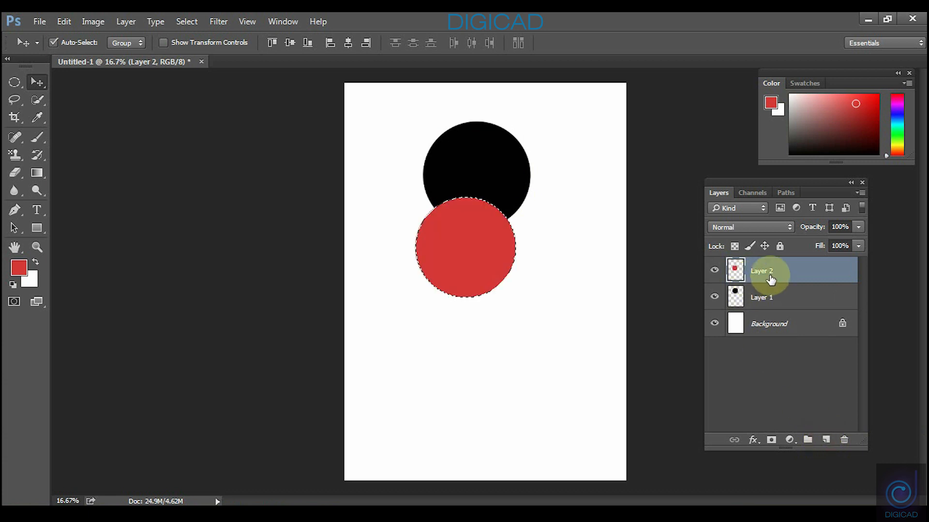
pyautogui.hotkey('ctrl', 'd')
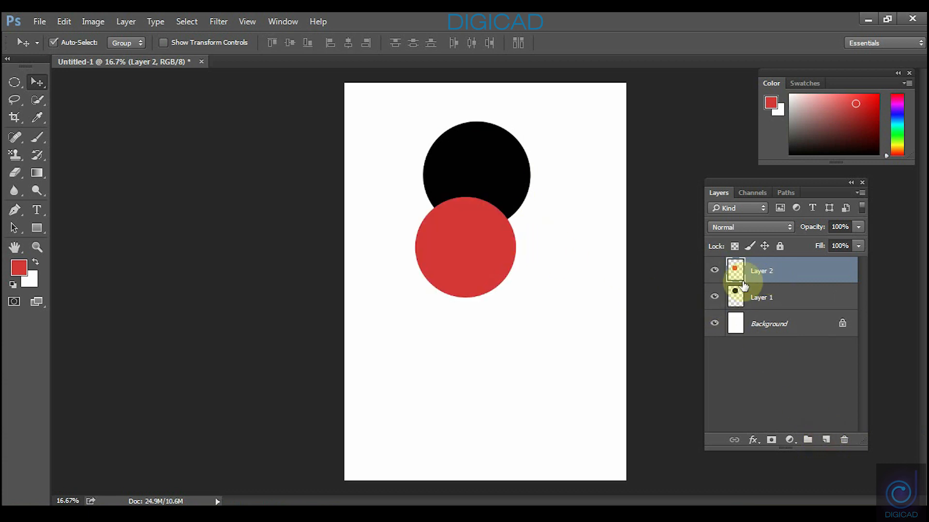
# Step: Hide and show Layer 2, Layer 1 and the Background one at a time to check each layer's content
pyautogui.click(715, 271)
pyautogui.click(715, 271)
pyautogui.click(715, 296)
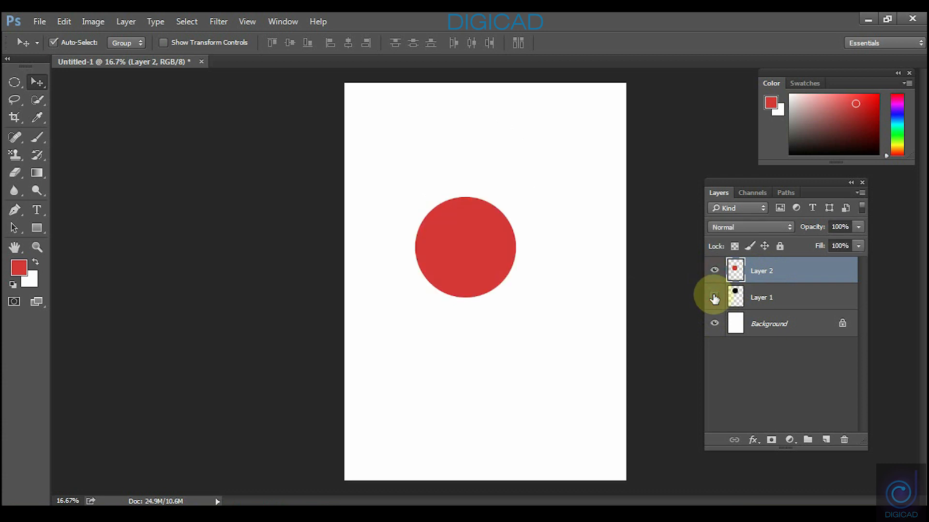
pyautogui.click(714, 297)
pyautogui.click(715, 324)
pyautogui.click(714, 323)
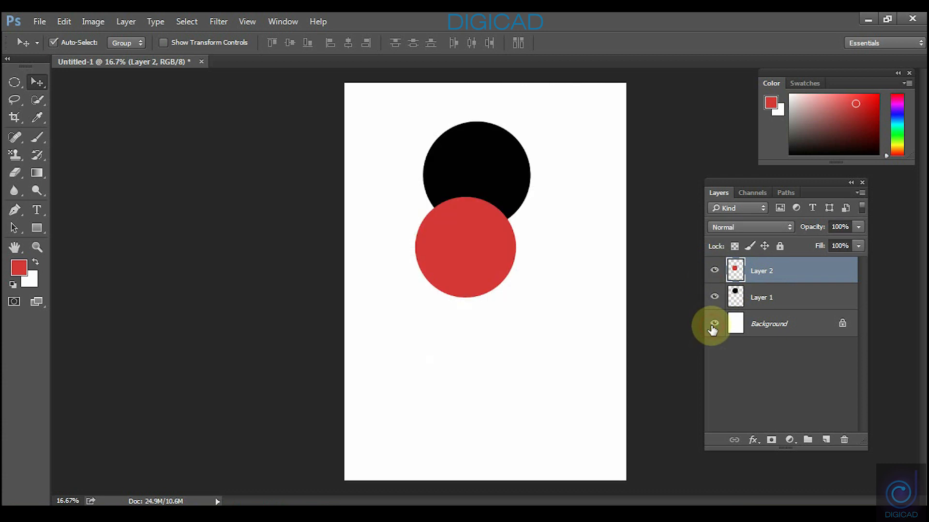
# Step: Move the red and black circles independently, leaving the red one overlapping the black circle's lower-right part
pyautogui.moveTo(465, 253); pyautogui.dragTo(518, 253)
pyautogui.moveTo(478, 191); pyautogui.dragTo(443, 220)
pyautogui.moveTo(522, 248); pyautogui.dragTo(547, 315)
pyautogui.click(769, 297)
pyautogui.moveTo(478, 199); pyautogui.dragTo(487, 169)
pyautogui.moveTo(528, 302); pyautogui.dragTo(491, 279)
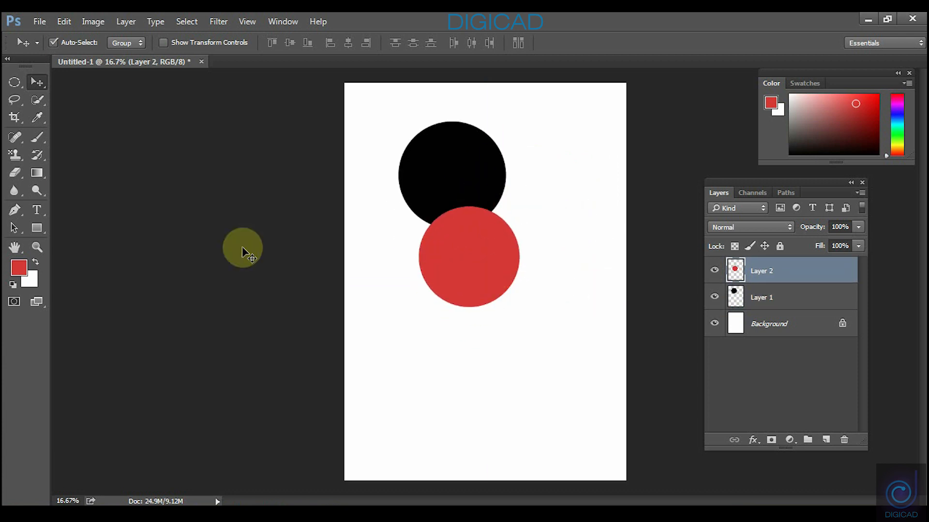
# Step: Add a new layer above Layer 2 and make a wide elliptical selection below the red circle
pyautogui.click(825, 440)
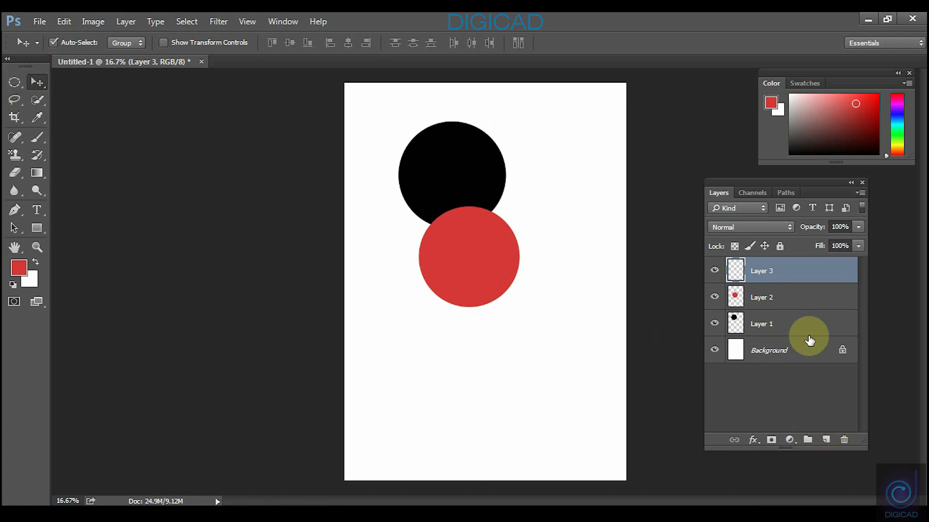
pyautogui.click(14, 82)
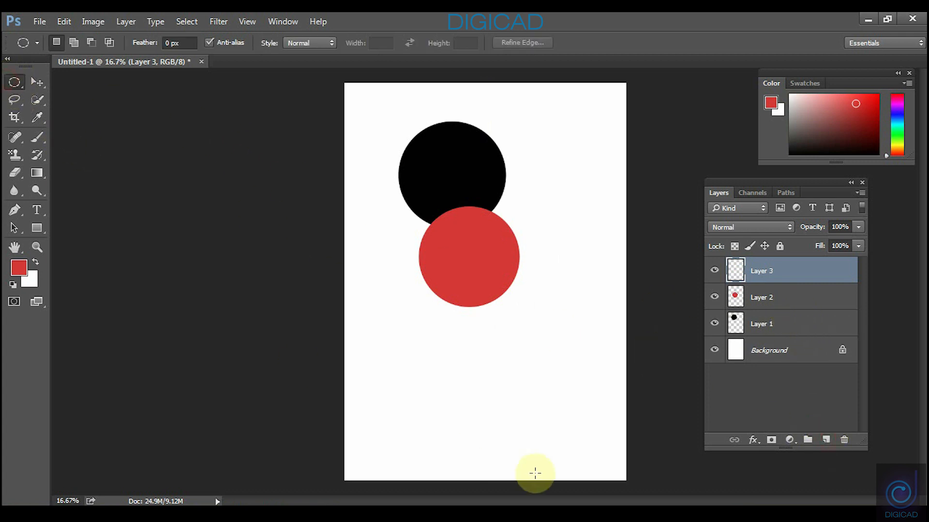
pyautogui.moveTo(564, 408); pyautogui.dragTo(355, 355)
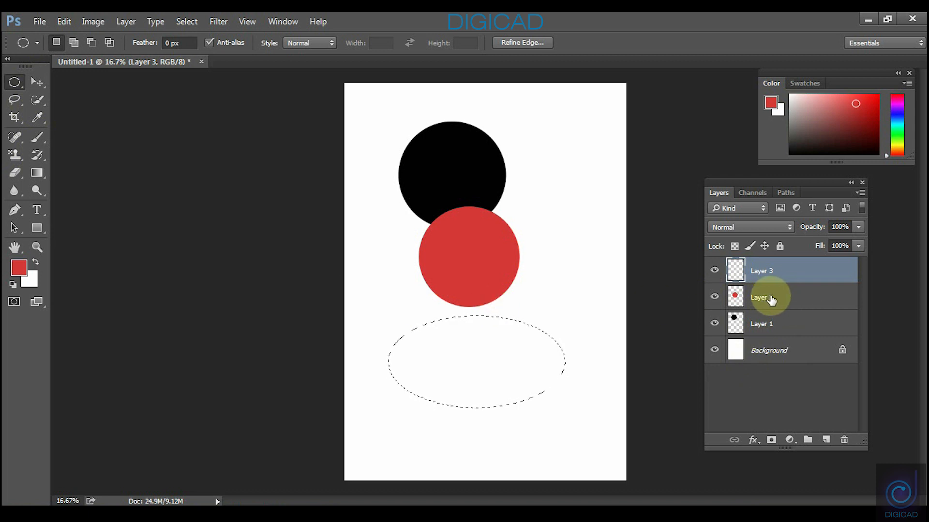
# Step: Make Layer 1 the active layer and set the foreground colour to dark blue
pyautogui.click(797, 304)
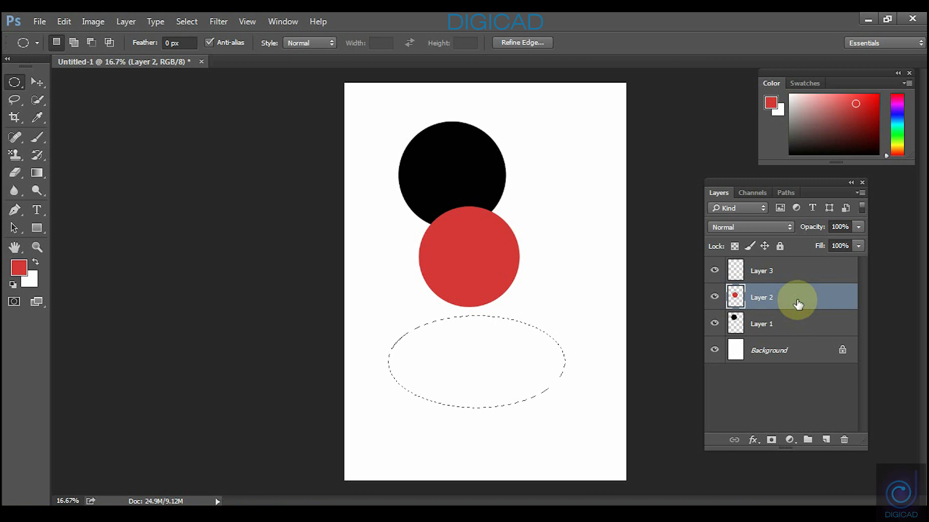
pyautogui.click(811, 274)
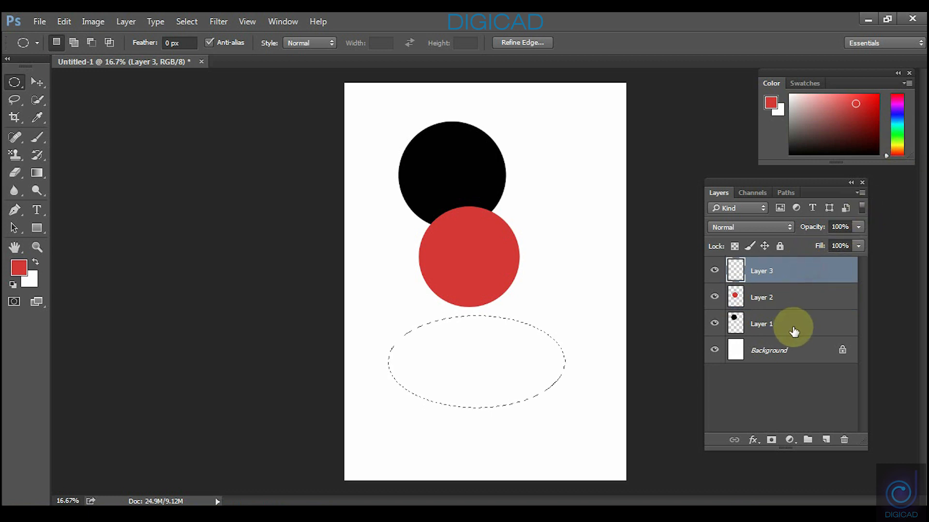
pyautogui.click(796, 327)
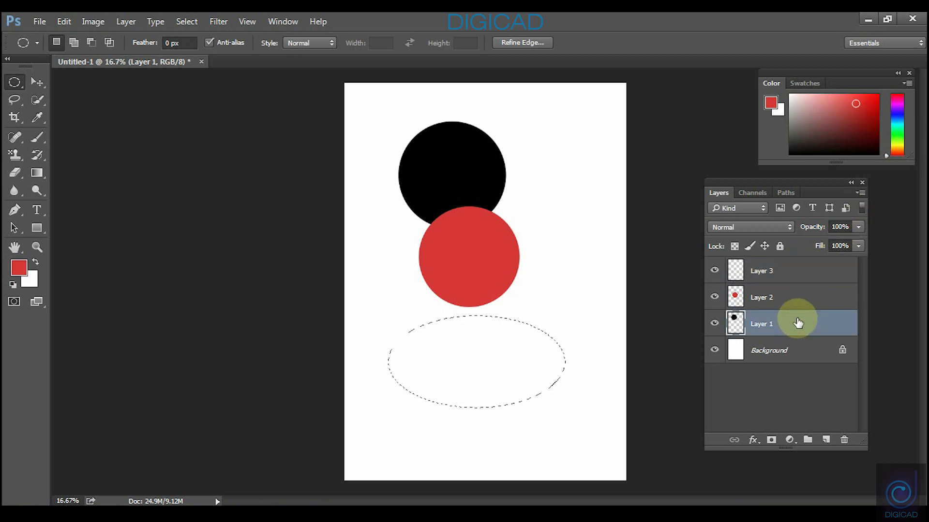
pyautogui.click(897, 120)
pyautogui.click(870, 123)
# Step: Try filling the elliptical selection with blue on Layer 1 and moving it, and undo back to the unfilled selection
pyautogui.hotkey('alt', 'BackSpace')
pyautogui.hotkey('ctrl', 'd')
pyautogui.press('v')
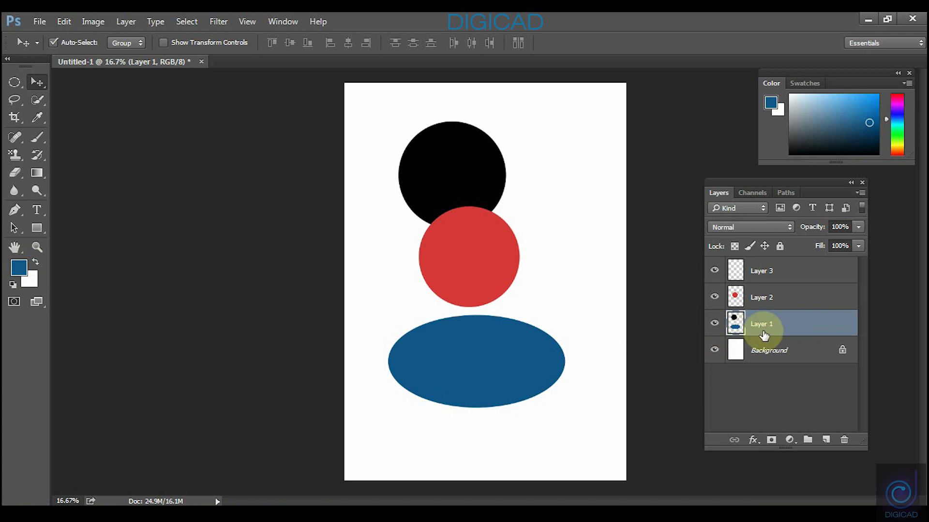
pyautogui.moveTo(469, 394)
pyautogui.mouseDown()
pyautogui.moveTo(497, 366)
pyautogui.moveTo(478, 378)
pyautogui.mouseUp()
pyautogui.hotkey('ctrl', 'z')
pyautogui.hotkey('ctrl', 'alt', 'z')
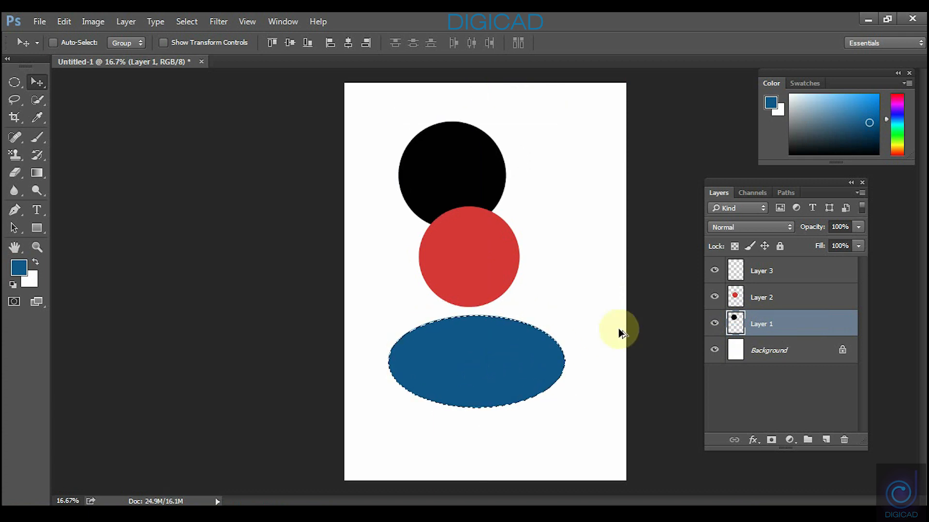
pyautogui.hotkey('ctrl', 'alt', 'z')
# Step: Fill the elliptical selection with the blue foreground colour on Layer 3 and deselect it
pyautogui.click(773, 271)
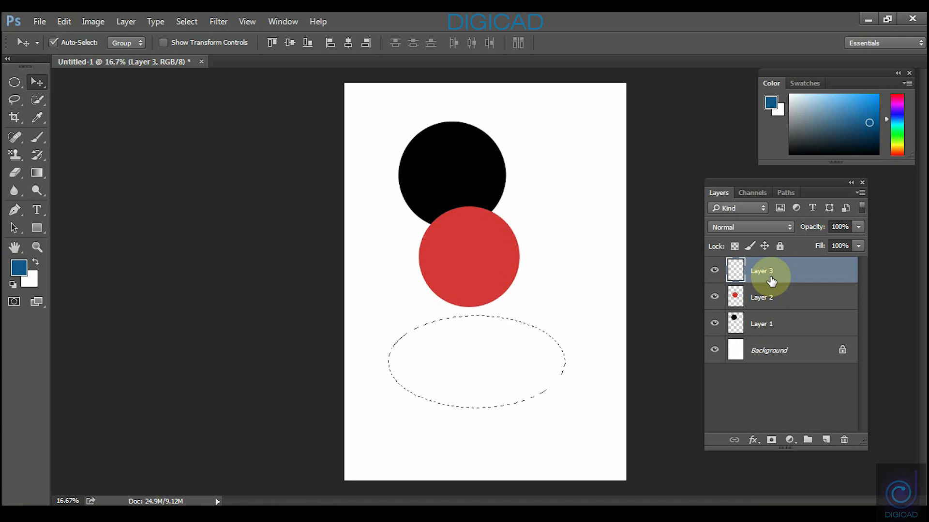
pyautogui.hotkey('alt', 'BackSpace')
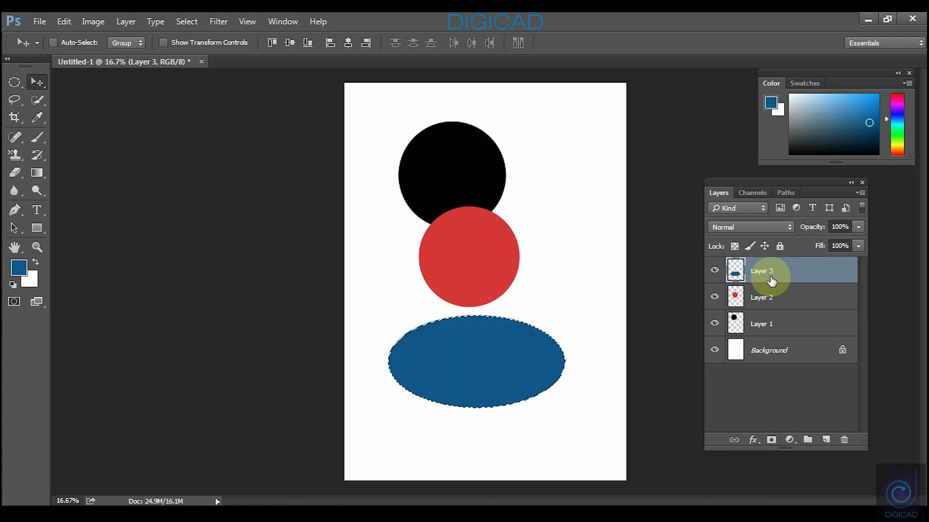
pyautogui.hotkey('ctrl', 'd')
# Step: Move the three shapes independently, leaving the red circle partly over the black one and the blue ellipse over the red circle's lower edge
pyautogui.moveTo(492, 349); pyautogui.dragTo(492, 328)
pyautogui.moveTo(491, 244); pyautogui.dragTo(565, 213)
pyautogui.moveTo(458, 171); pyautogui.dragTo(438, 188)
pyautogui.moveTo(539, 208); pyautogui.dragTo(507, 238)
pyautogui.click(498, 333)
pyautogui.moveTo(520, 286); pyautogui.dragTo(445, 280)
pyautogui.moveTo(464, 340)
pyautogui.mouseDown()
pyautogui.moveTo(439, 328)
pyautogui.moveTo(451, 331)
pyautogui.mouseUp()
pyautogui.moveTo(466, 248); pyautogui.dragTo(486, 251)
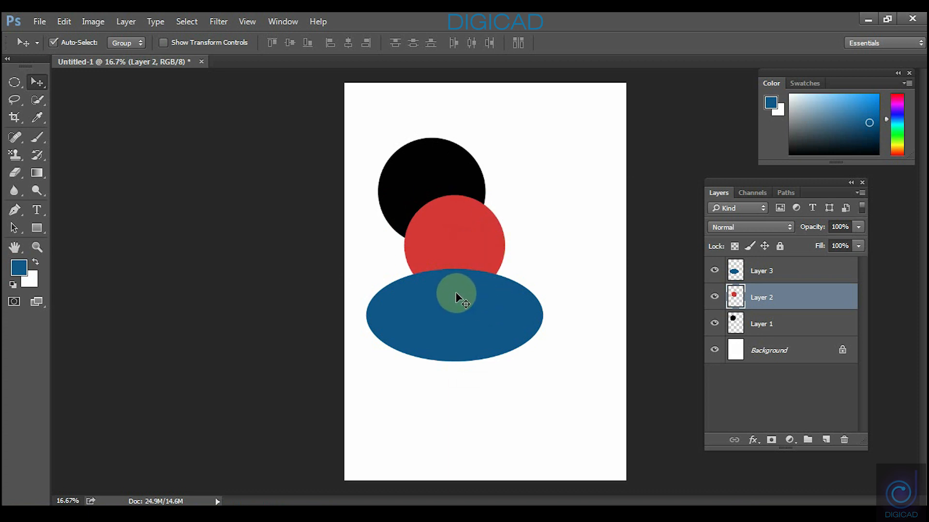
pyautogui.moveTo(477, 309); pyautogui.dragTo(486, 333)
pyautogui.moveTo(474, 263)
pyautogui.mouseDown()
pyautogui.moveTo(486, 242)
pyautogui.moveTo(478, 245)
pyautogui.mouseUp()
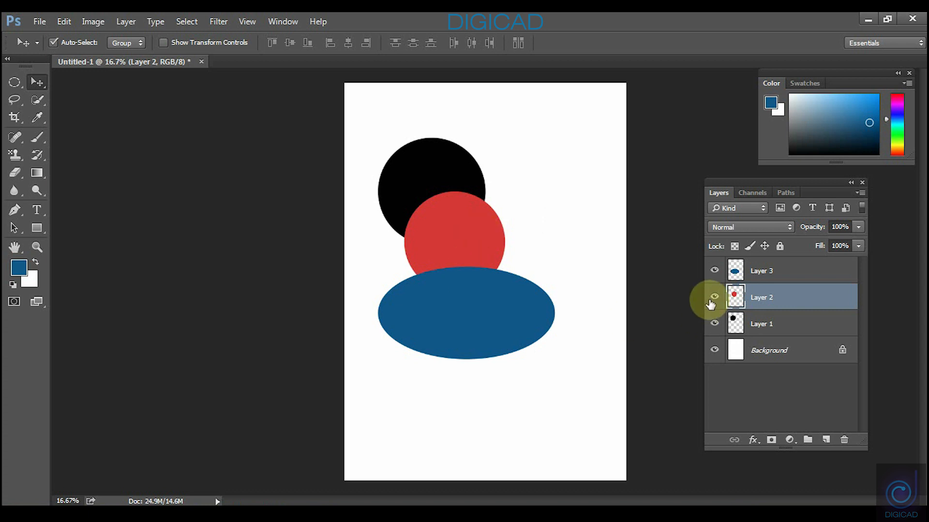
# Step: Try different layer orders and shift the red circle slightly right, leaving Layer 3 above Layer 2 and Layer 1
pyautogui.moveTo(821, 305); pyautogui.dragTo(821, 270)
pyautogui.moveTo(450, 246); pyautogui.dragTo(461, 248)
pyautogui.moveTo(783, 321); pyautogui.dragTo(786, 256)
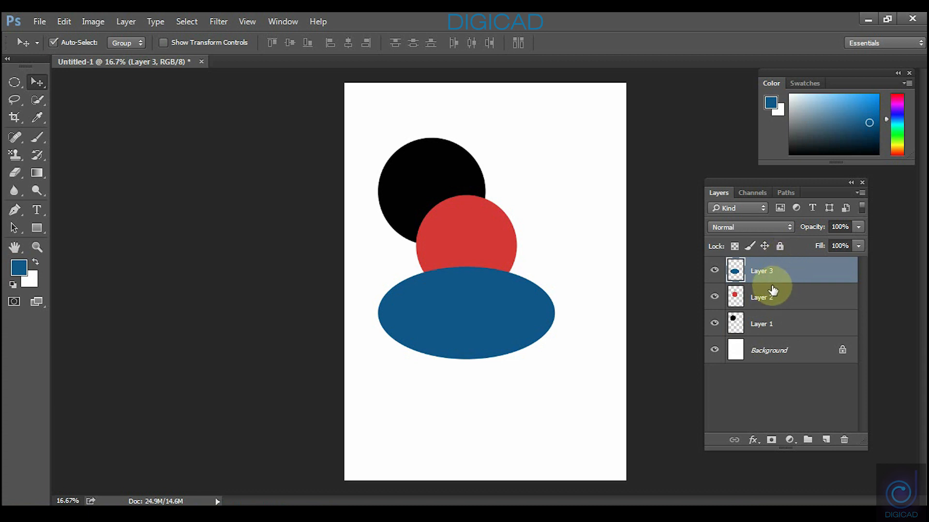
# Step: Shift Layer 3 down and up the layer stack one level at a time, leaving it directly above the Background
pyautogui.hotkey('ctrl', '[')
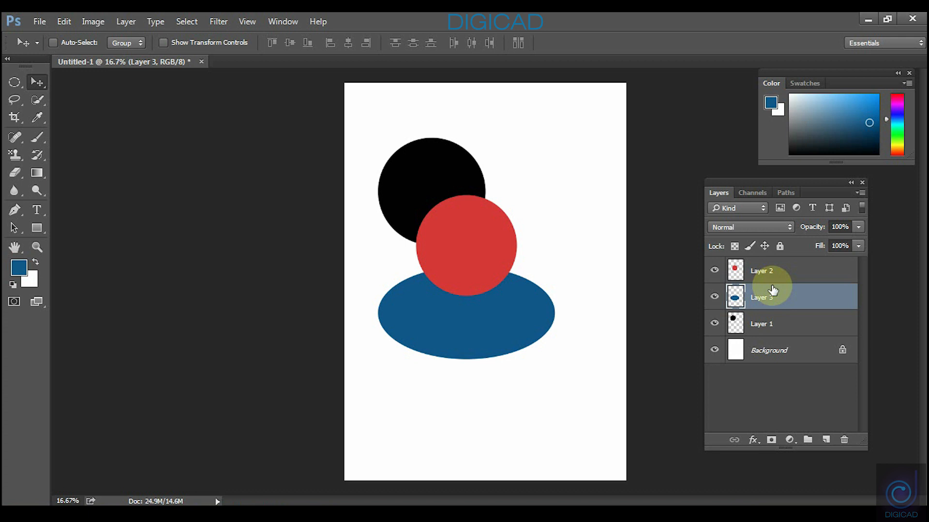
pyautogui.hotkey('ctrl', '[')
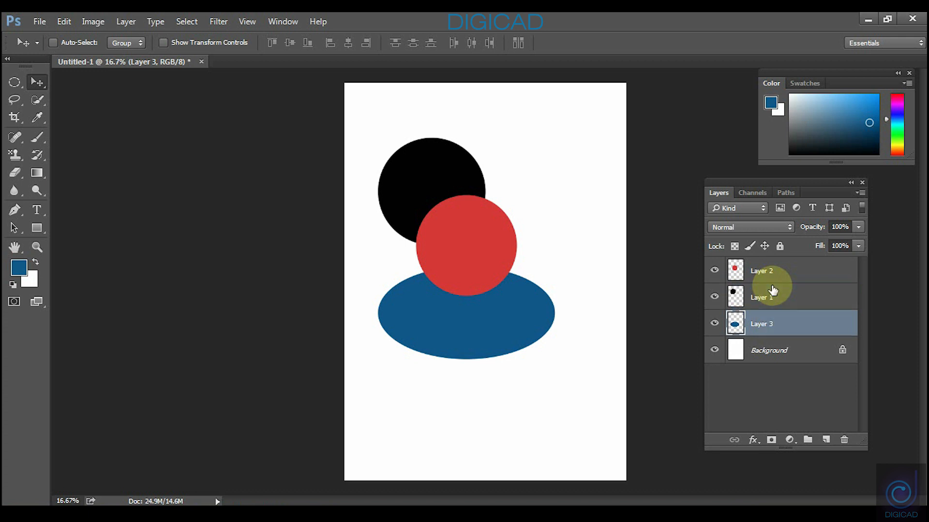
pyautogui.hotkey('ctrl', ']')
pyautogui.hotkey('ctrl', ']')
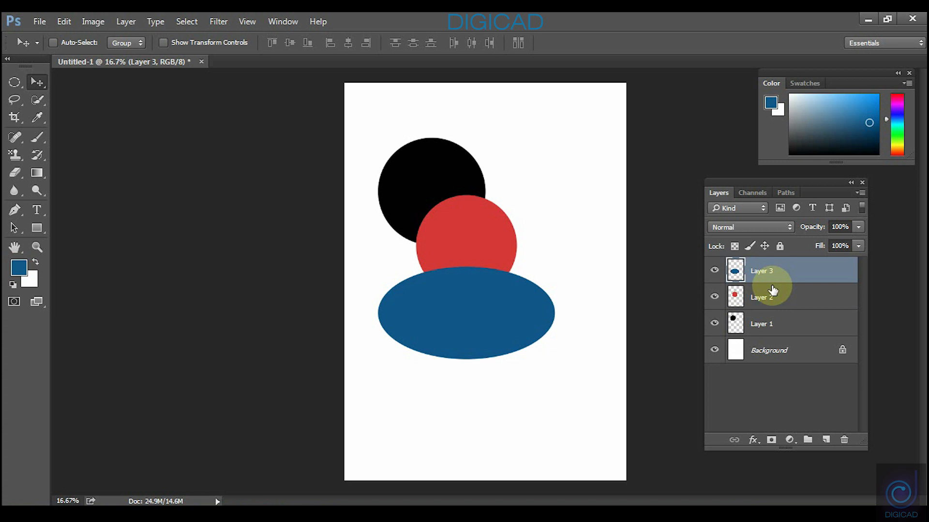
pyautogui.hotkey('ctrl', '[')
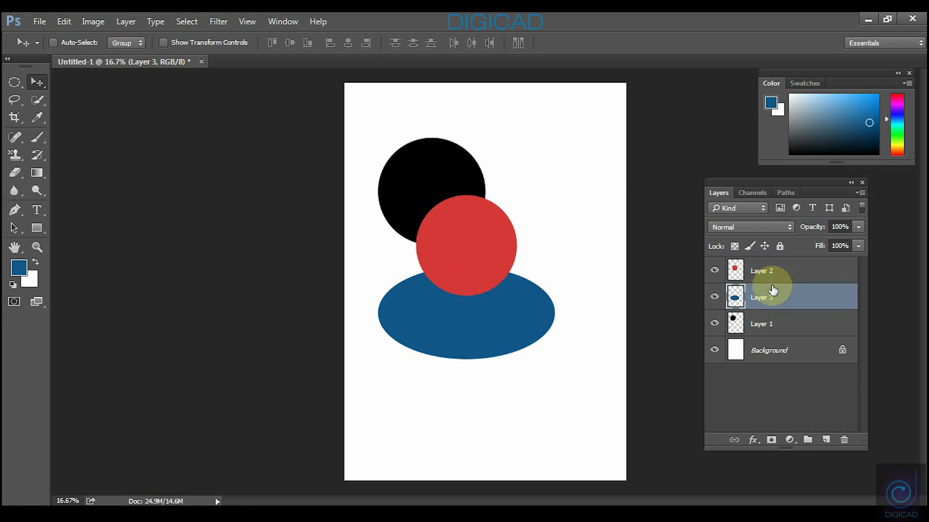
pyautogui.hotkey('ctrl', '[')
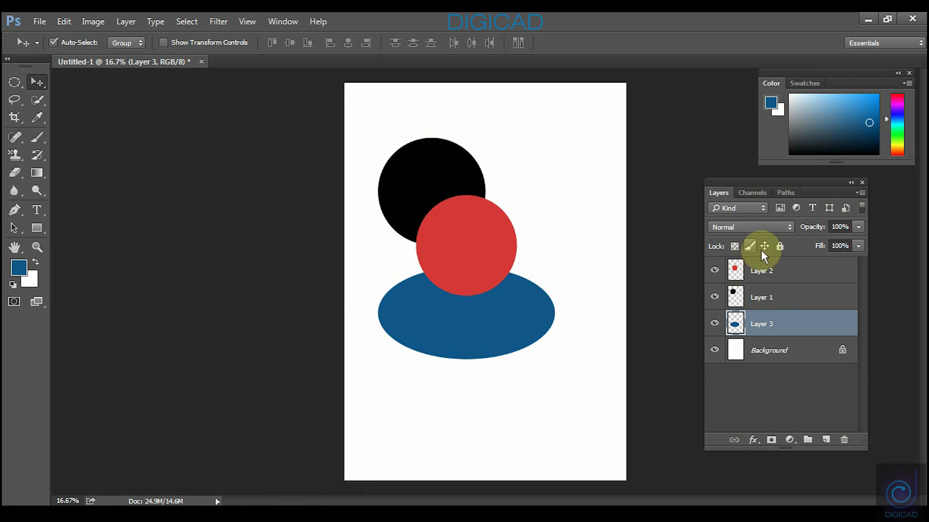
# Step: Separate the shapes by moving the red circle up and right, the black circle up, and the blue ellipse slightly down
pyautogui.moveTo(486, 255); pyautogui.dragTo(563, 226)
pyautogui.moveTo(449, 216); pyautogui.dragTo(448, 200)
pyautogui.moveTo(522, 222); pyautogui.dragTo(515, 237)
pyautogui.moveTo(500, 317); pyautogui.dragTo(501, 326)
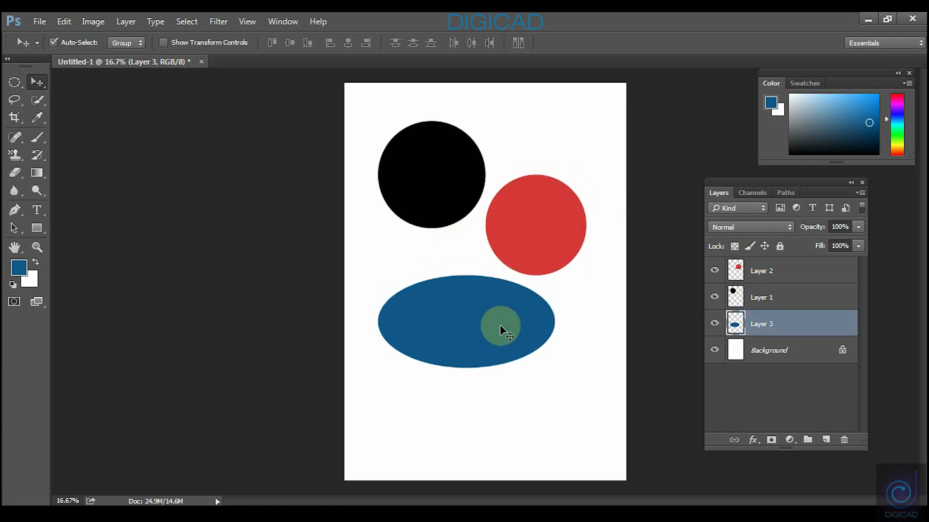